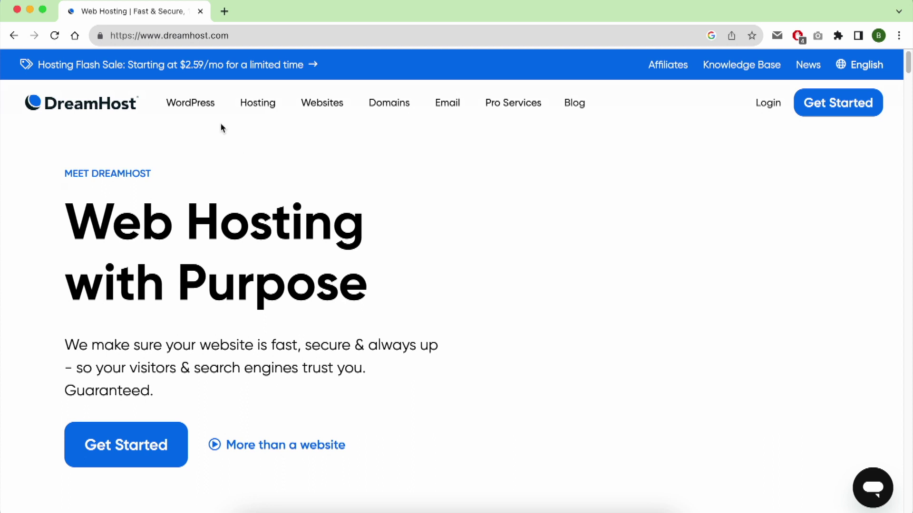
Step: Open the WordPress Basic hosting page from the WordPress menu
mouse_move(202, 107)
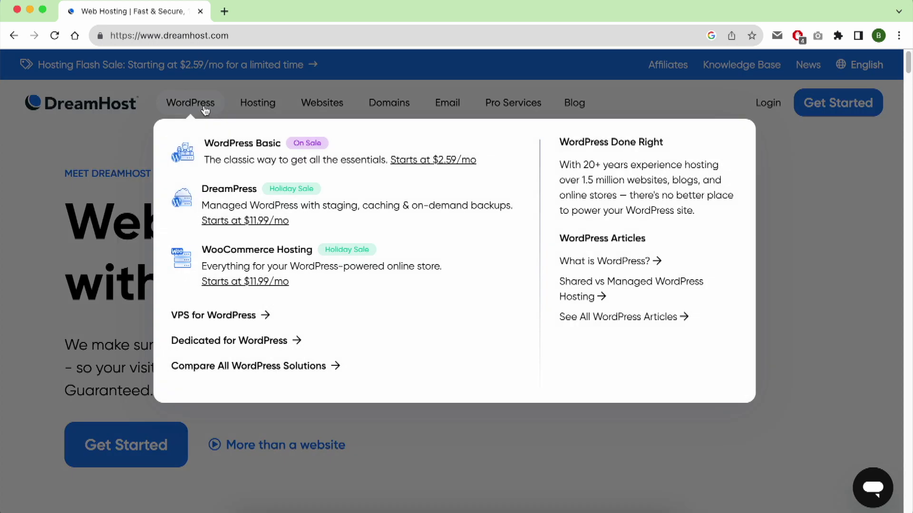
left_click(208, 154)
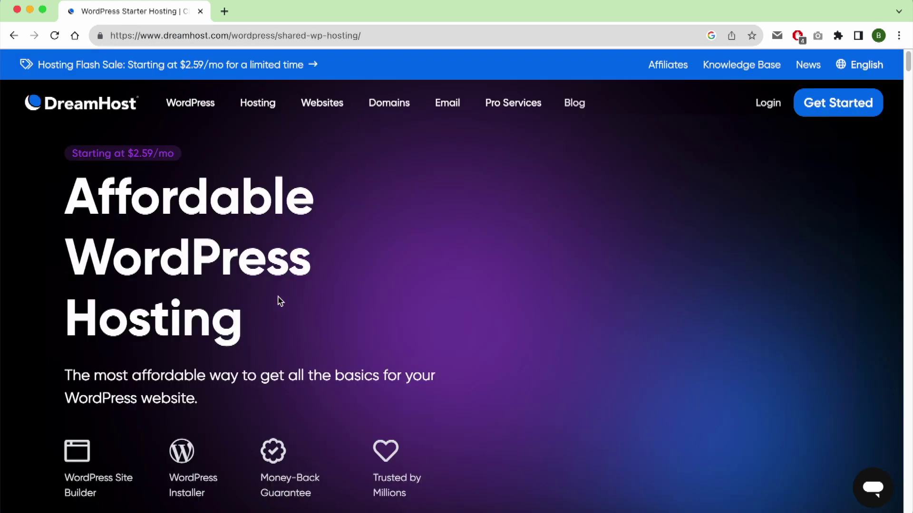
scroll(523, 281, "down", 1)
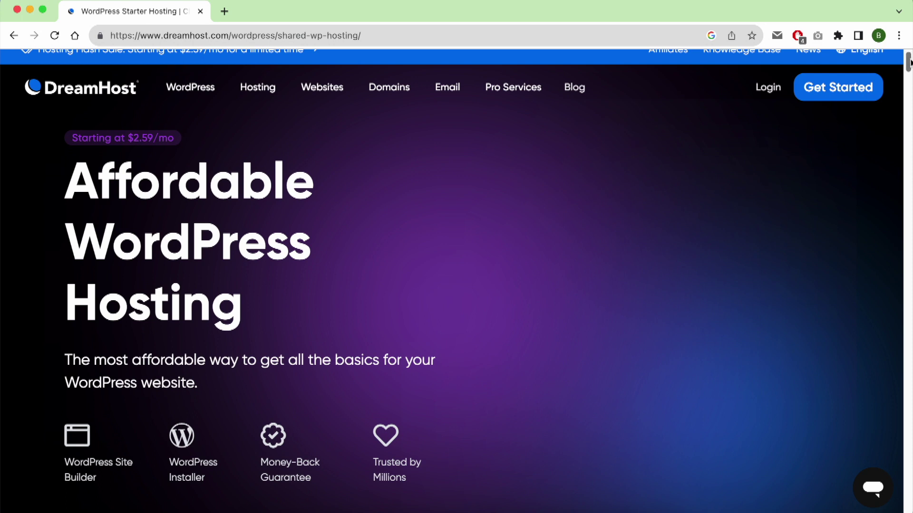
left_click_drag(909, 62, 908, 108)
Step: Switch pricing to Yearly and compare Starter and Unlimited, both at $2.95/mo
left_click(464, 156)
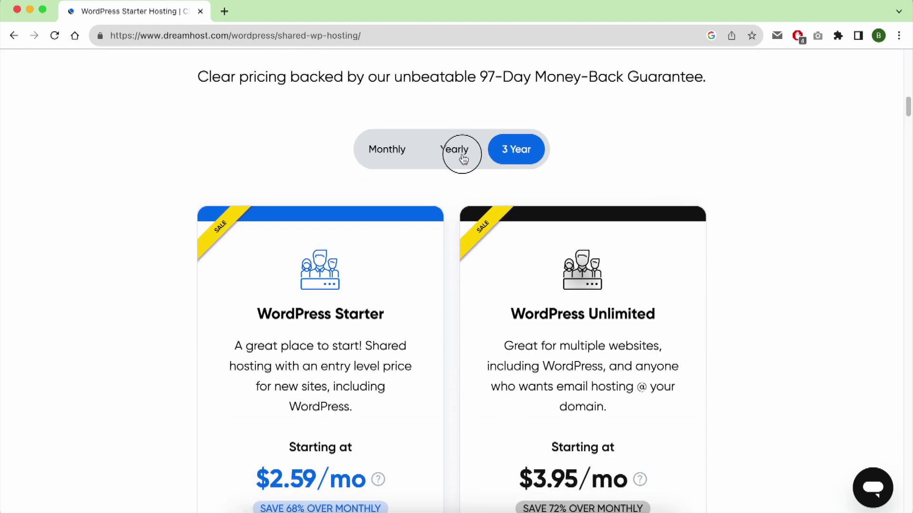
left_click_drag(655, 312, 497, 316)
scroll(613, 300, "down", 3)
scroll(613, 299, "down", 1)
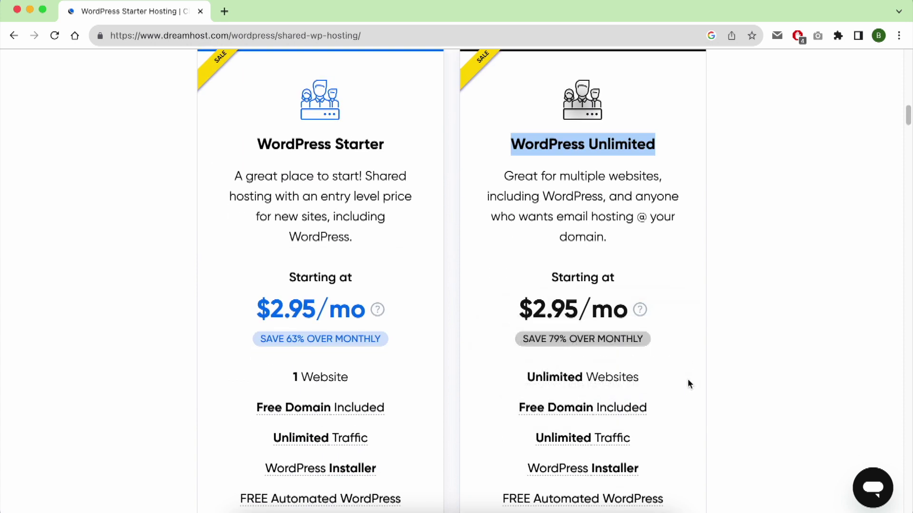
left_click_drag(642, 378, 658, 408)
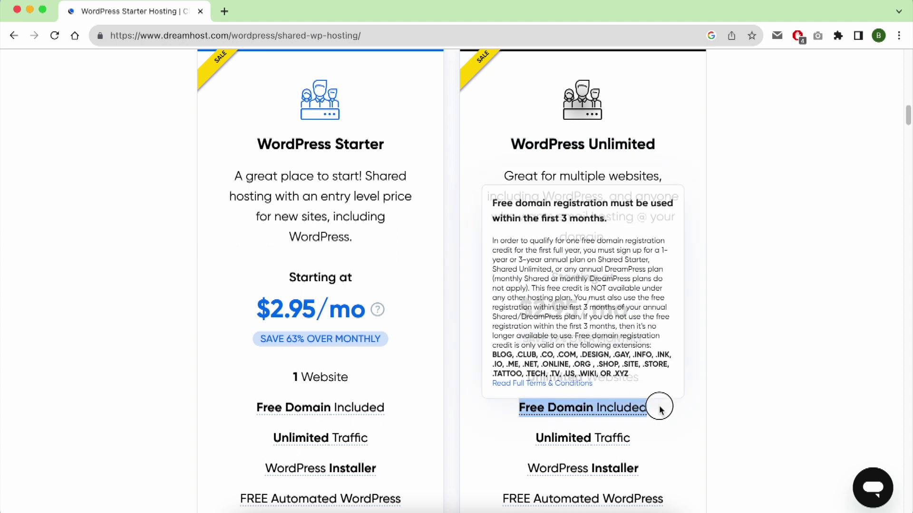
left_click(709, 412)
scroll(713, 415, "down", 1)
scroll(712, 414, "down", 6)
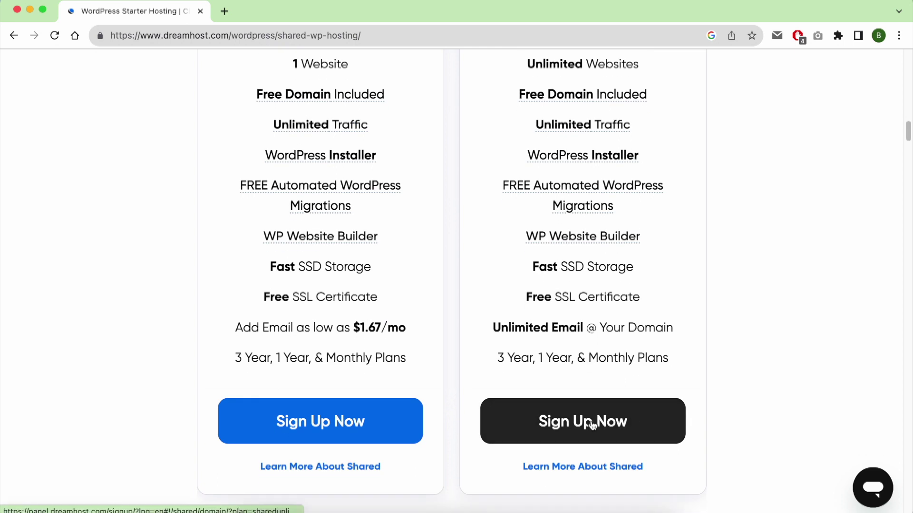
Step: Start the WordPress Unlimited signup and search for the new domain sultanserve.com
left_click(587, 421)
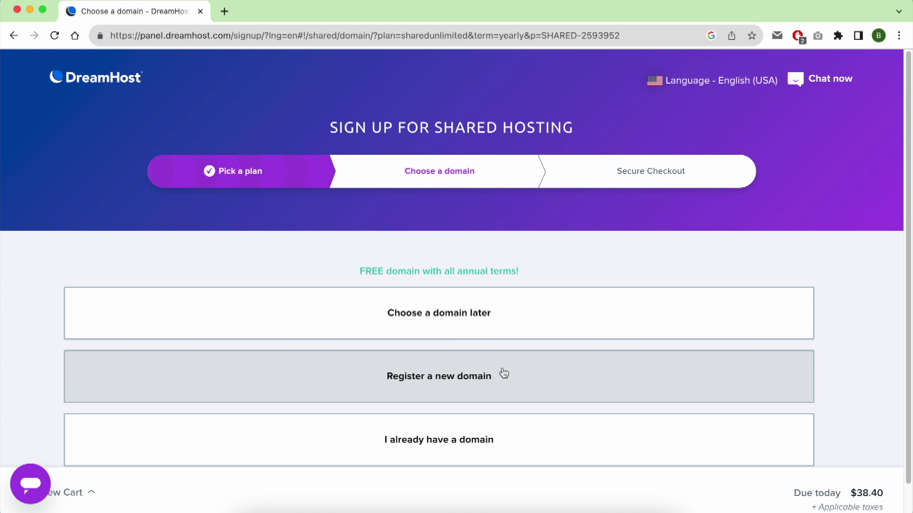
left_click(505, 375)
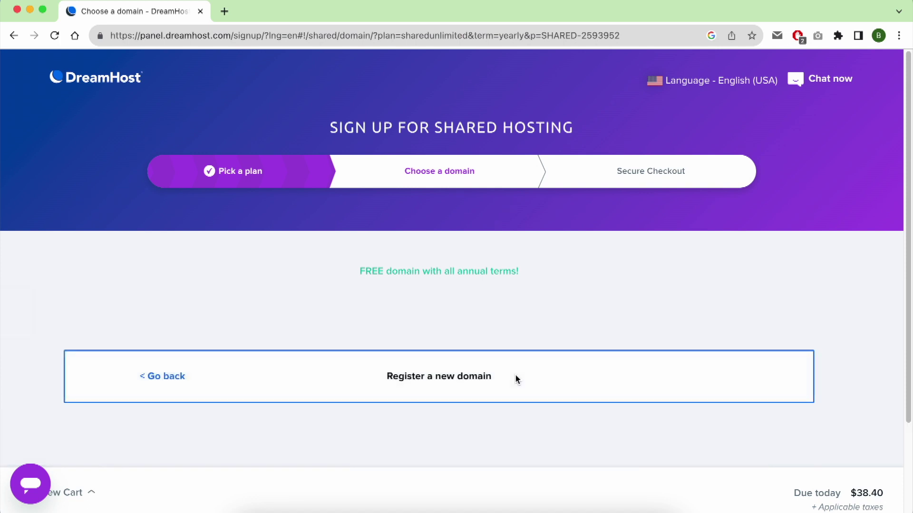
left_click(460, 391)
type("sultan")
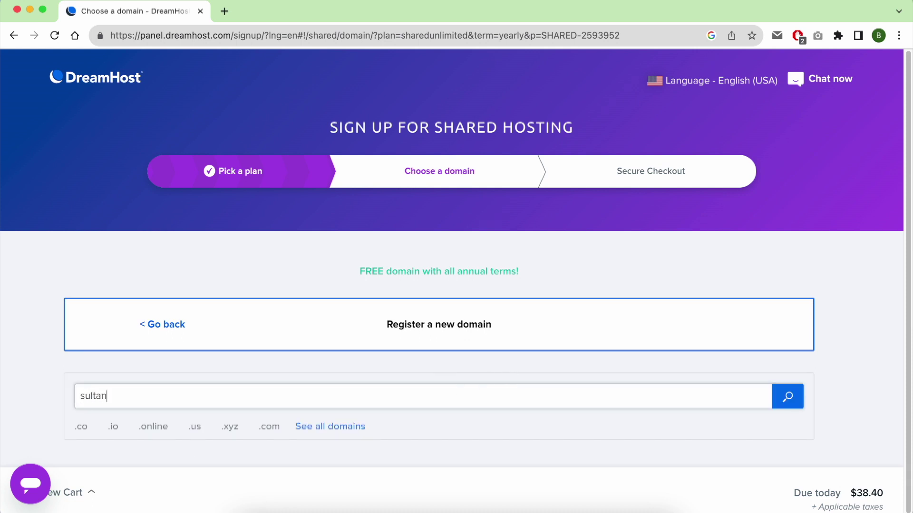
type("serve.com")
left_click(798, 399)
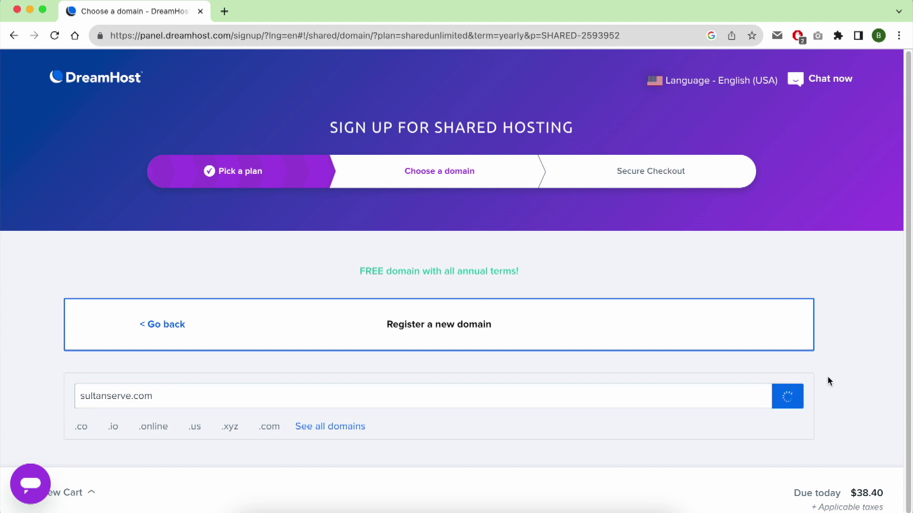
Step: Add sultanserve.com for $0.00 and proceed to Secure Checkout at $35.40
scroll(828, 381, "down", 2)
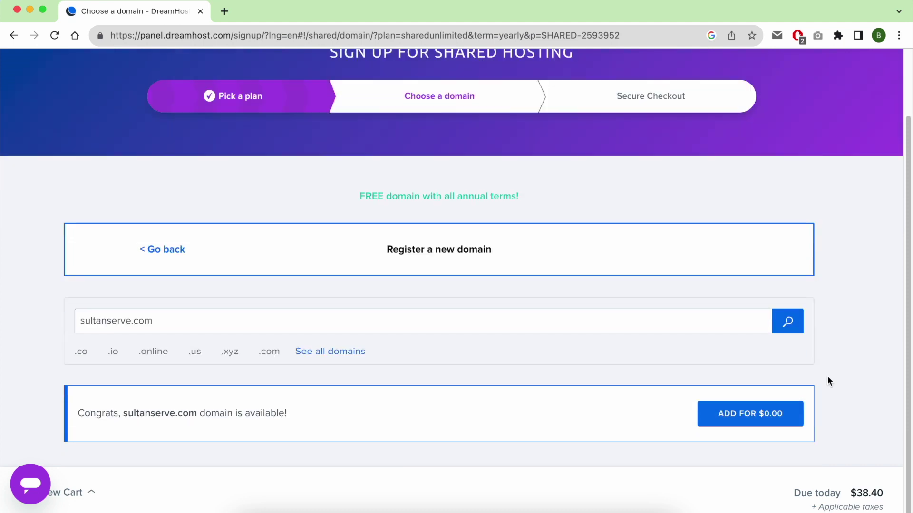
triple_click(102, 413)
left_click(352, 413)
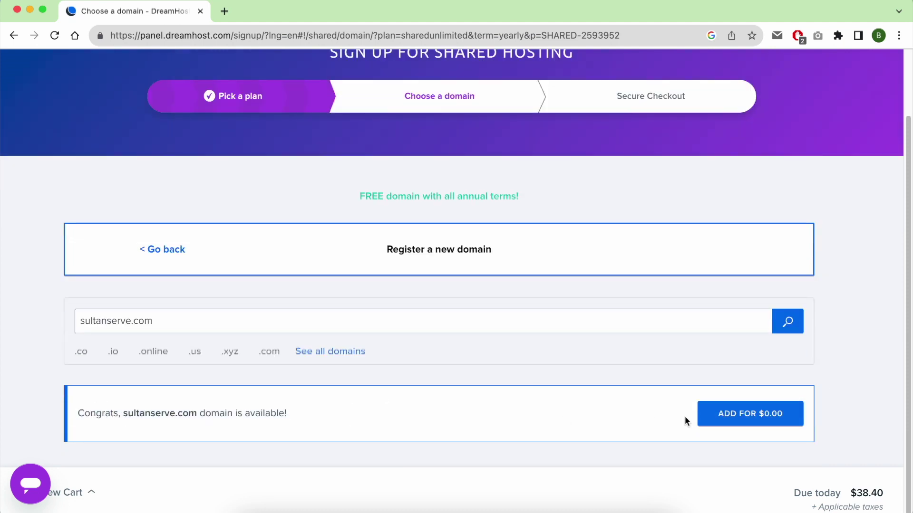
left_click(720, 418)
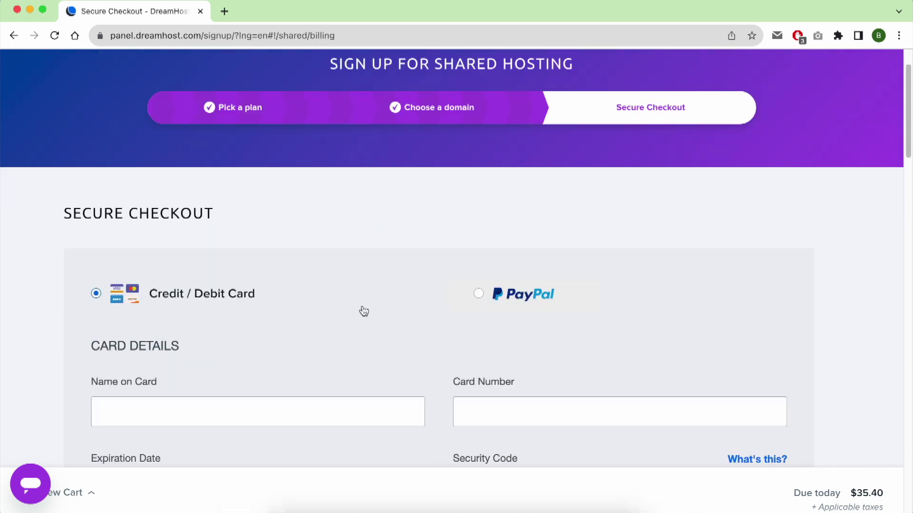
Step: Keep Account Use set to Personal on the checkout form
scroll(359, 309, "down", 5)
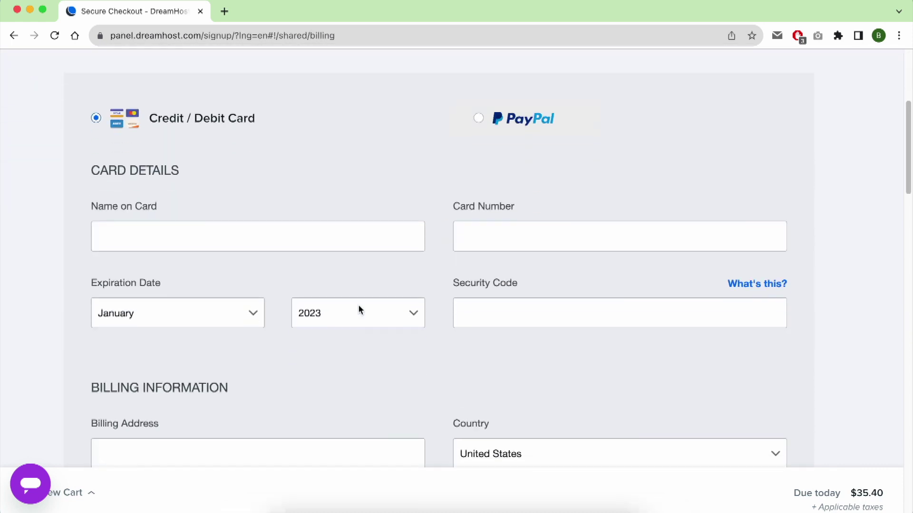
scroll(359, 309, "down", 10)
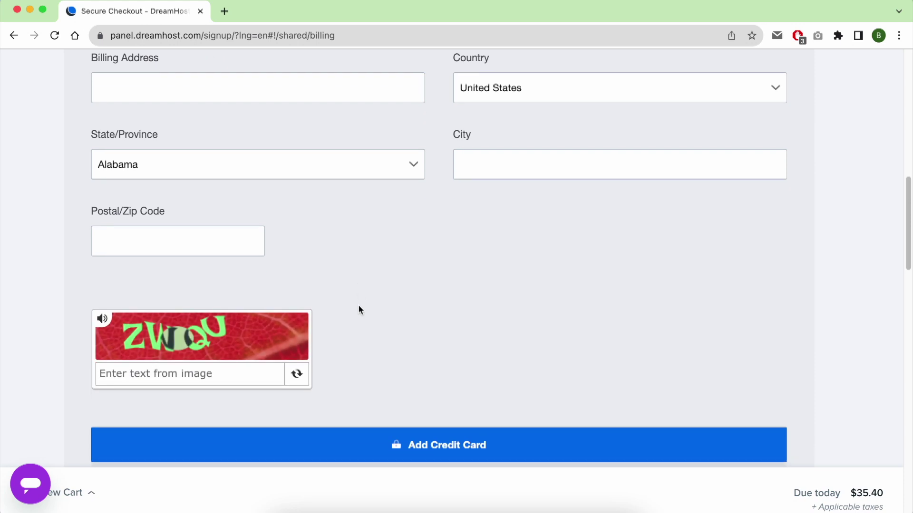
scroll(359, 309, "down", 5)
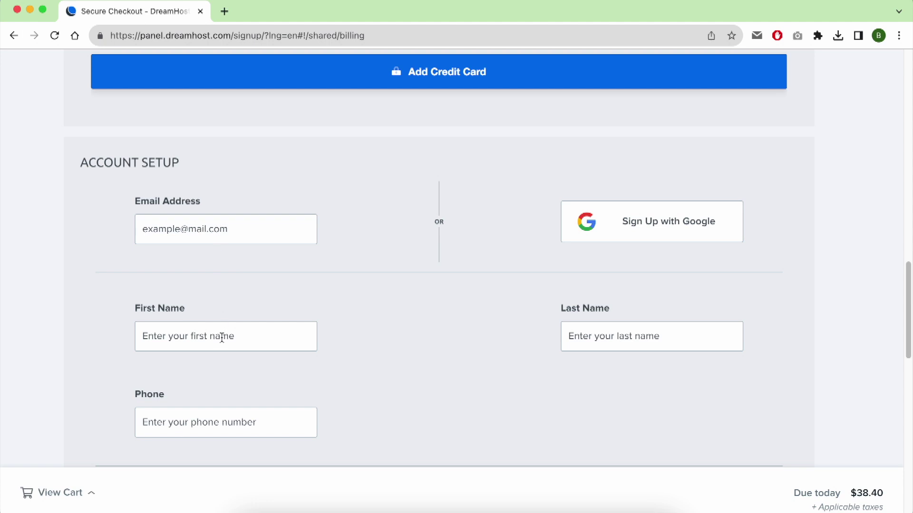
scroll(291, 424, "down", 4)
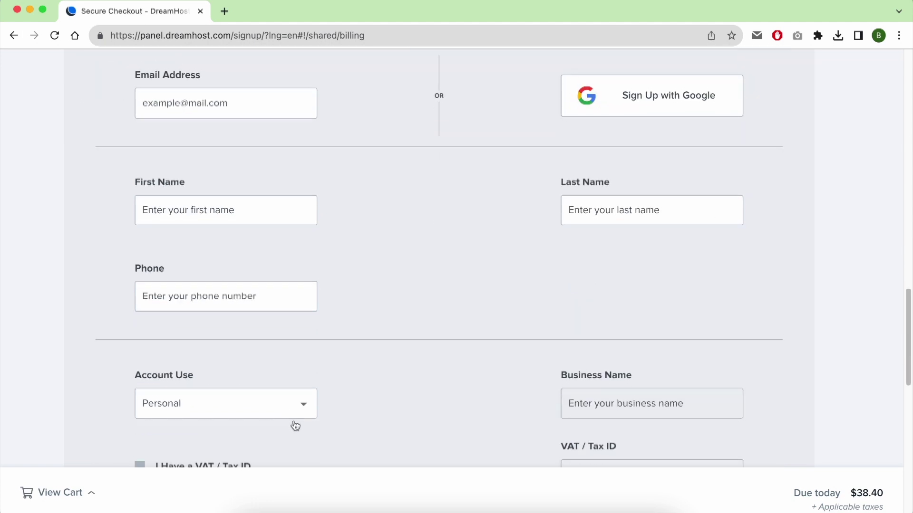
left_click(304, 375)
left_click(303, 369)
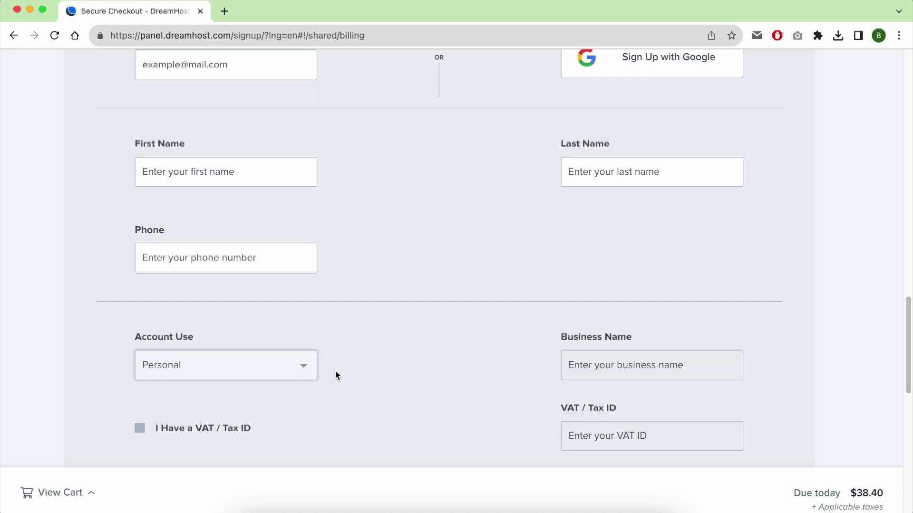
Step: Uncheck DreamShield Protection and the email sign-up, then submit the $35.40 order
scroll(336, 373, "down", 3)
scroll(337, 376, "down", 4)
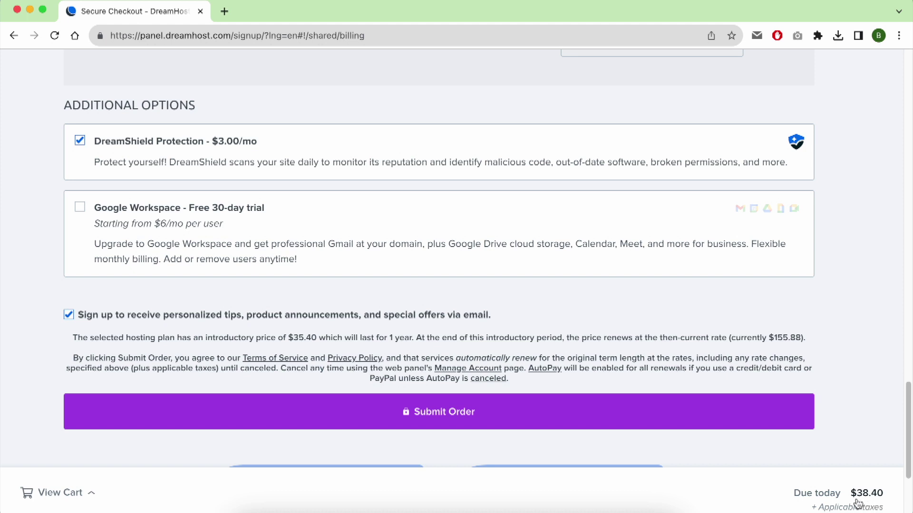
left_click(109, 147)
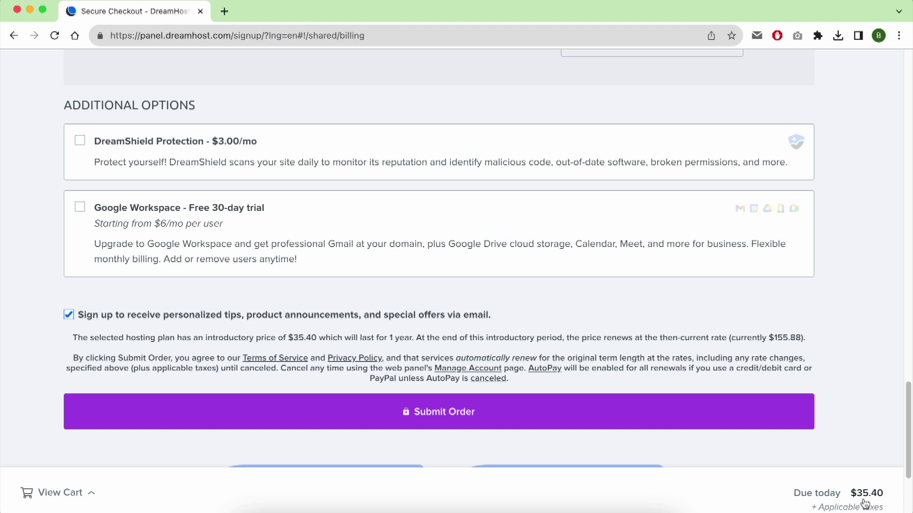
left_click(206, 315)
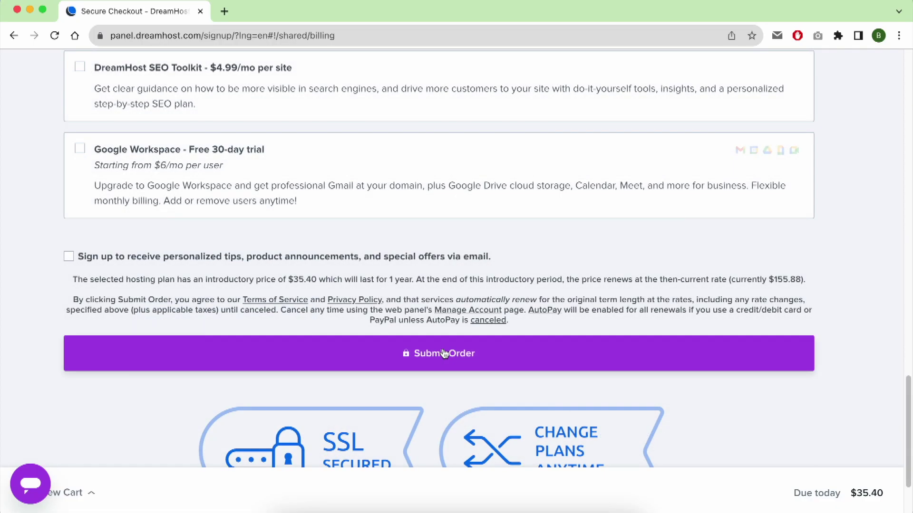
left_click(444, 354)
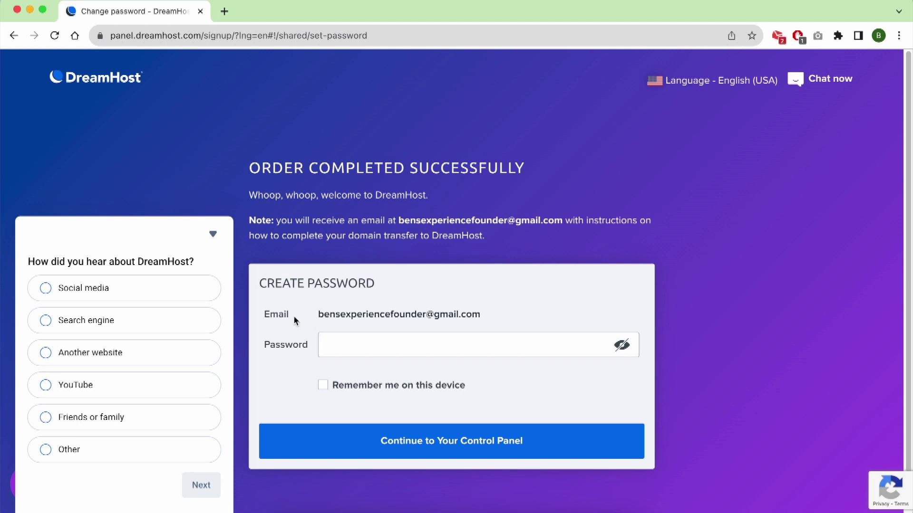
Step: Collapse the how-did-you-hear survey and continue into the DreamHost Control Panel
left_click(213, 234)
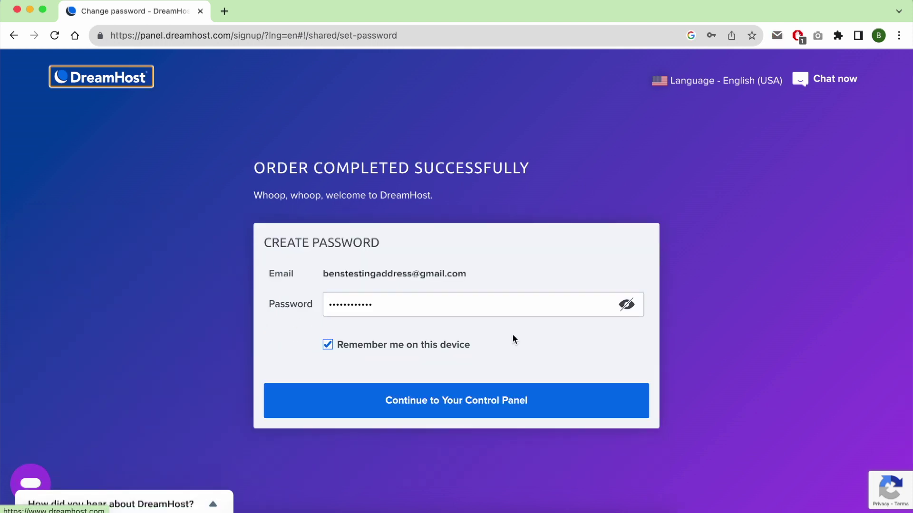
left_click(439, 400)
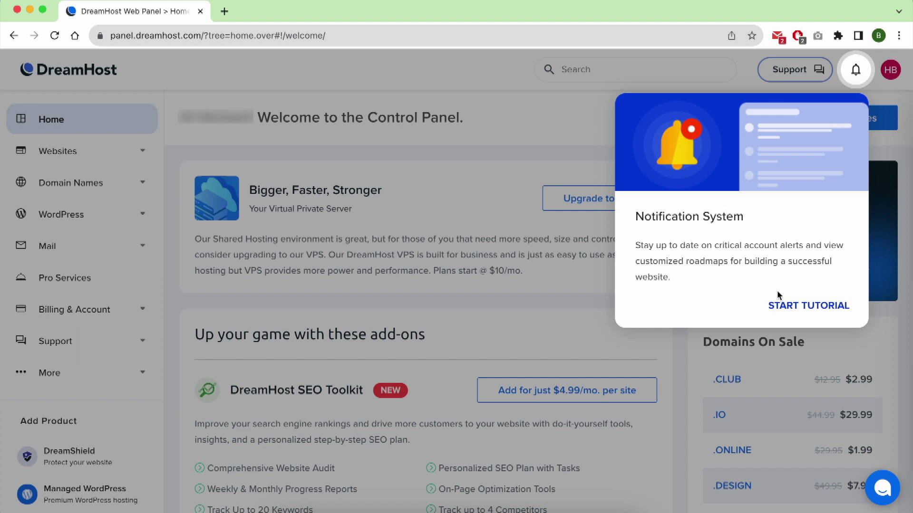
Step: Dismiss the Notification System intro and view Domain Names > Manage Registrations, showing no domains
left_click(788, 306)
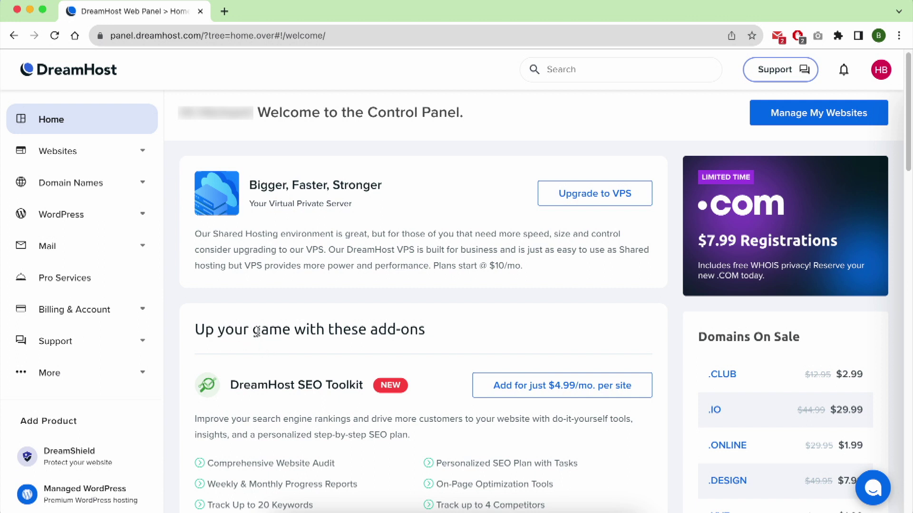
scroll(420, 304, "down", 10)
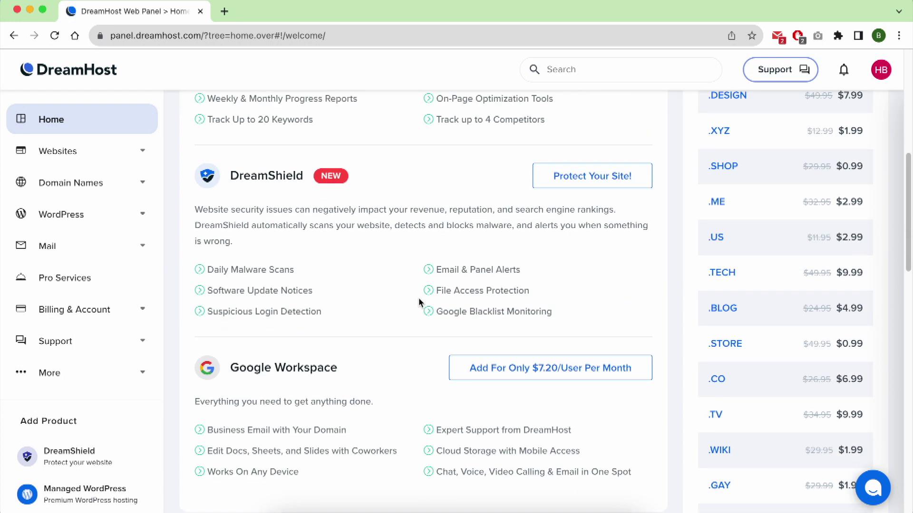
scroll(419, 301, "down", 4)
scroll(356, 295, "up", 15)
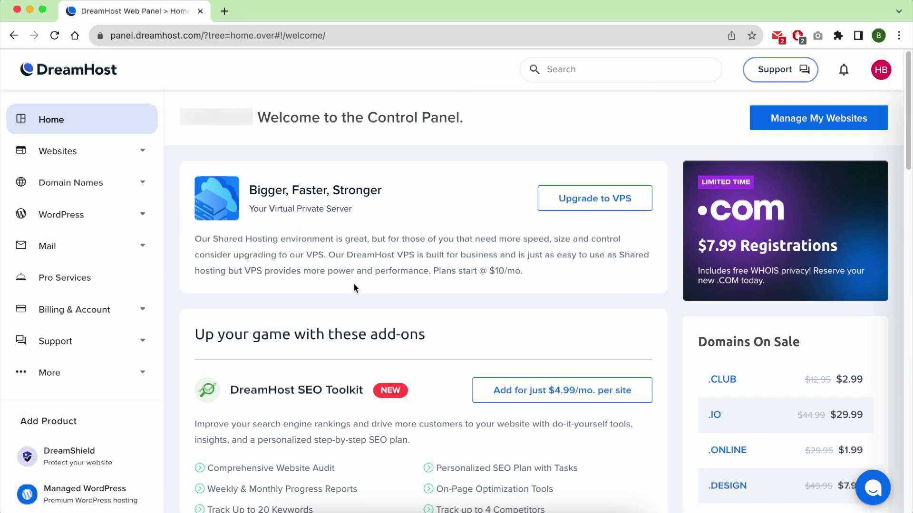
left_click(104, 184)
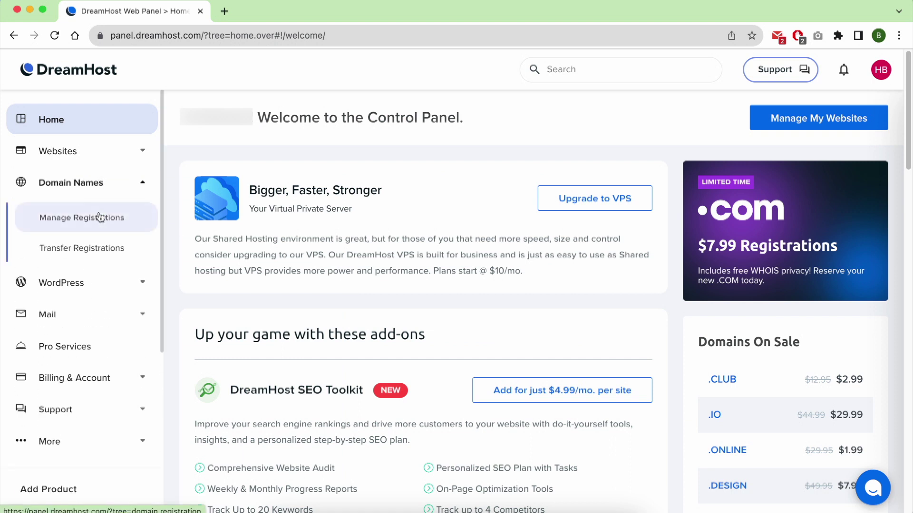
left_click(100, 218)
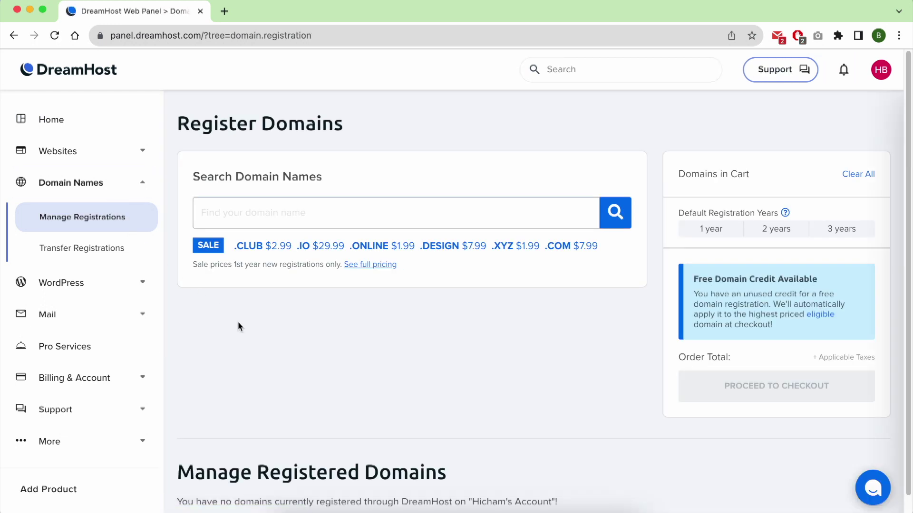
scroll(293, 355, "down", 1)
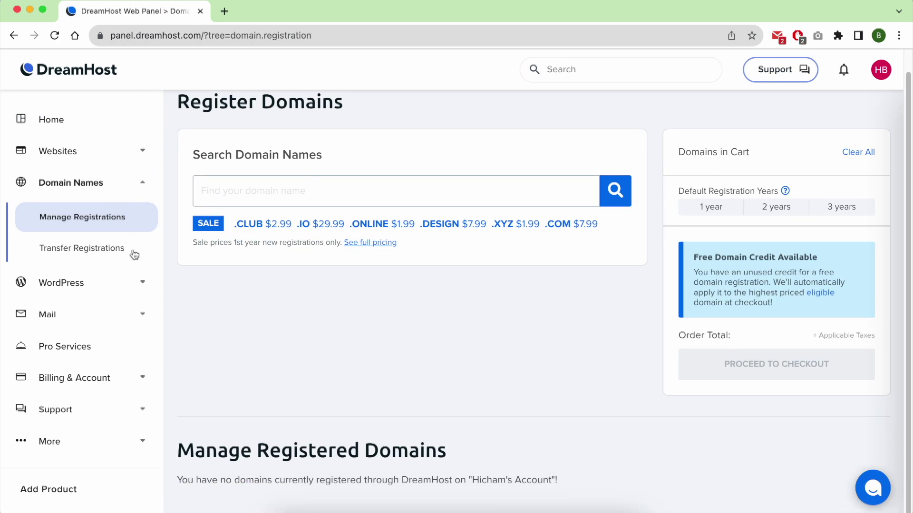
left_click(112, 181)
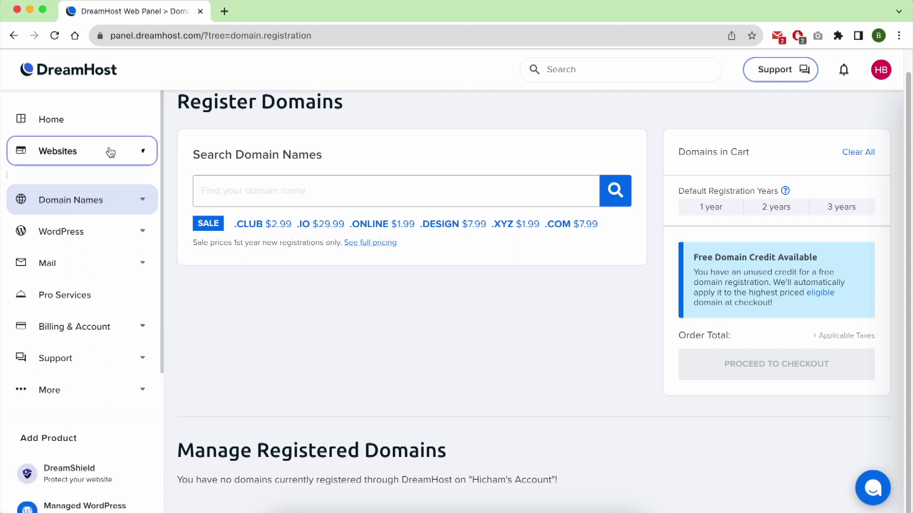
left_click(108, 151)
Step: Open benstesting.com from Manage Websites in a new tab, showing DreamHost's placeholder page
left_click(110, 185)
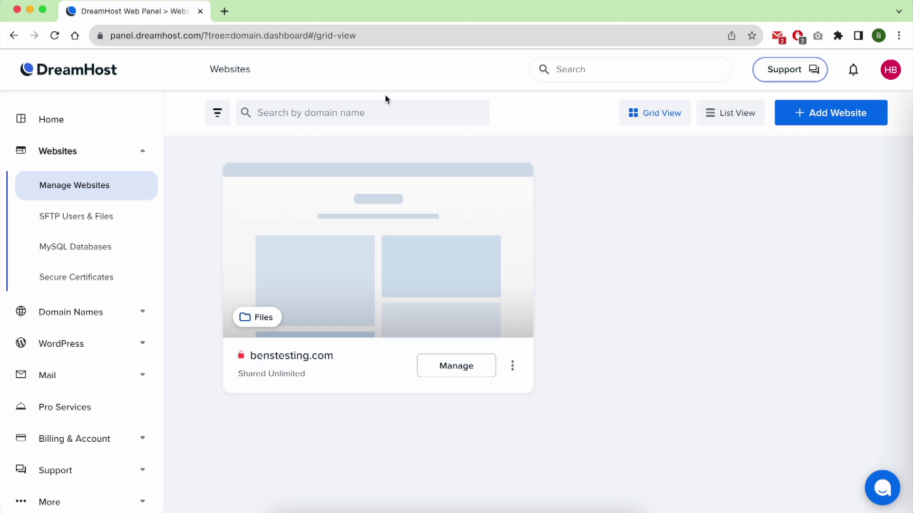
left_click(297, 356)
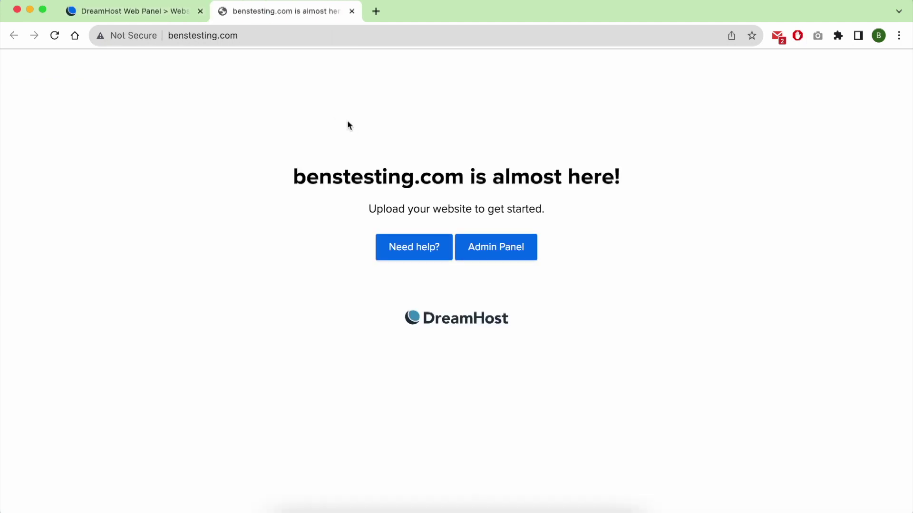
double_click(202, 36)
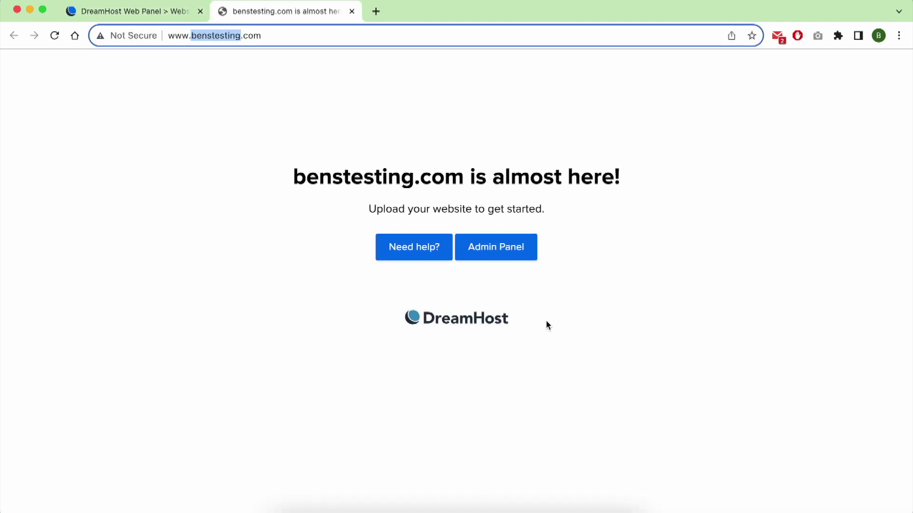
left_click(386, 315)
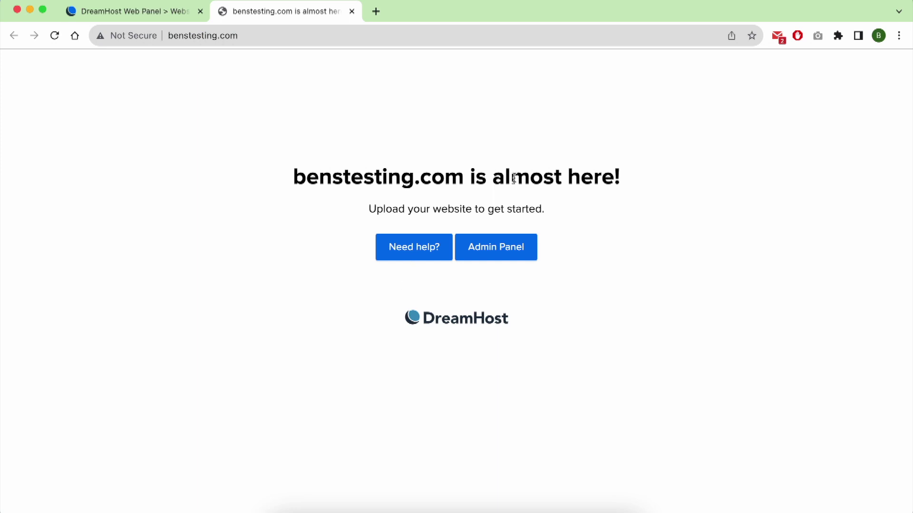